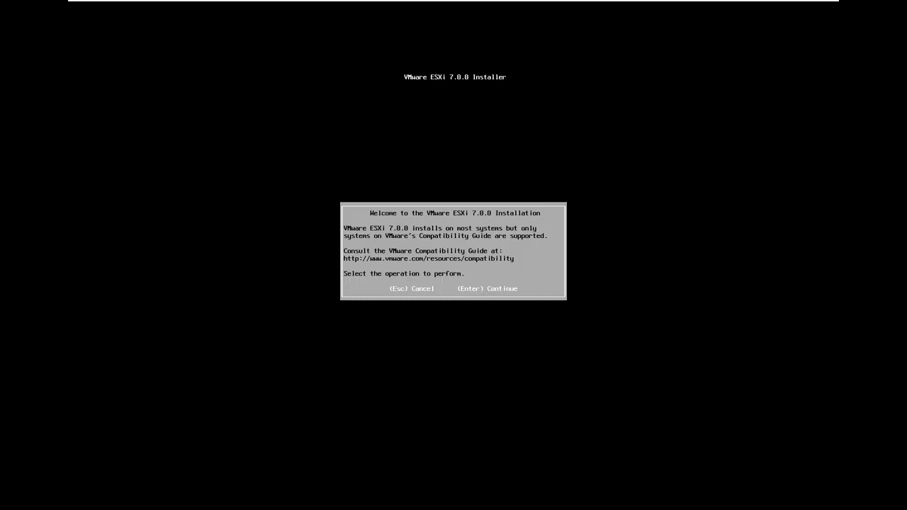
- Begin the ESXi 7.0.0 installation and accept the End User License Agreement
{"action": "key", "text": "Return"}
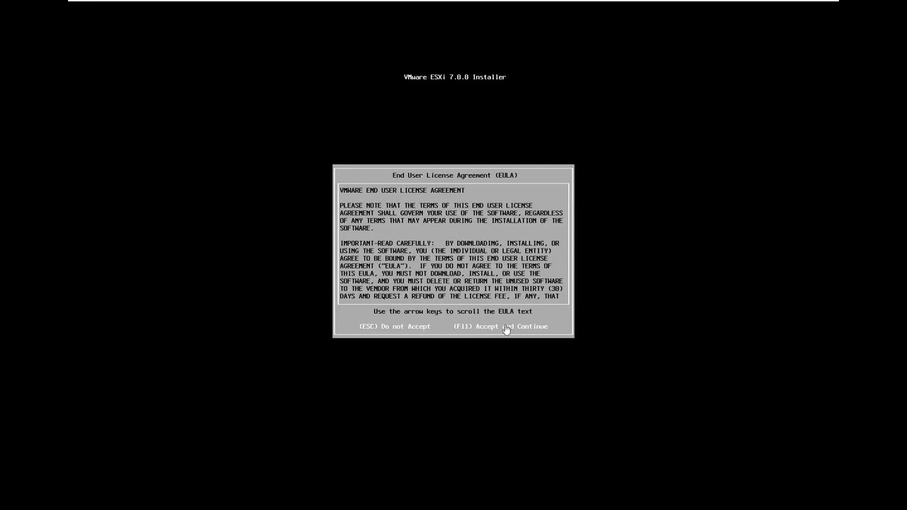
{"action": "key", "text": "XF86MonBrightnessDown"}
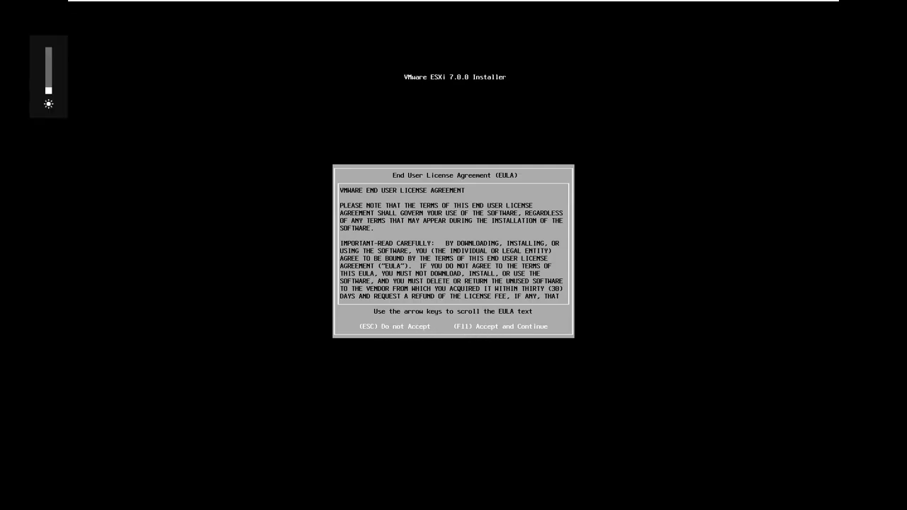
{"action": "key", "text": "XF86MonBrightnessUp"}
{"action": "key", "text": "F11"}
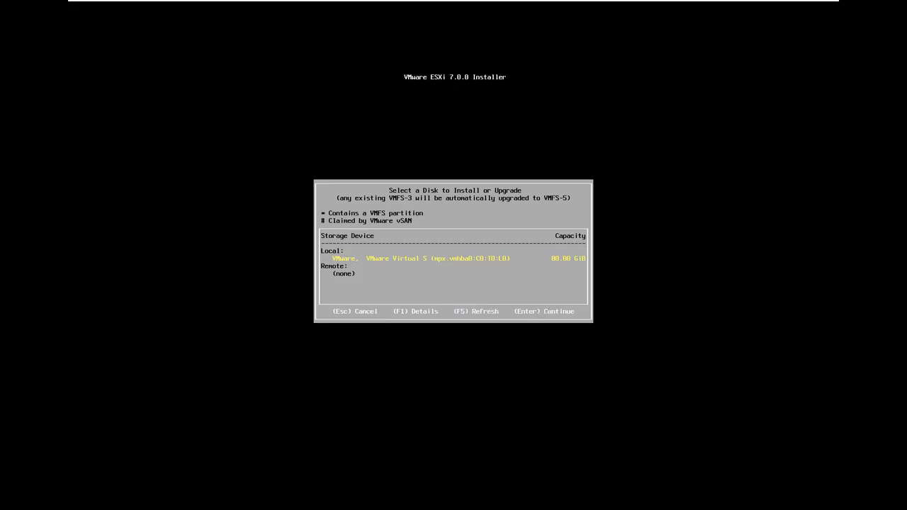
- Choose the local VMware Virtual disk as the installation target and select the US Default keyboard layout
{"action": "key", "text": "Return"}
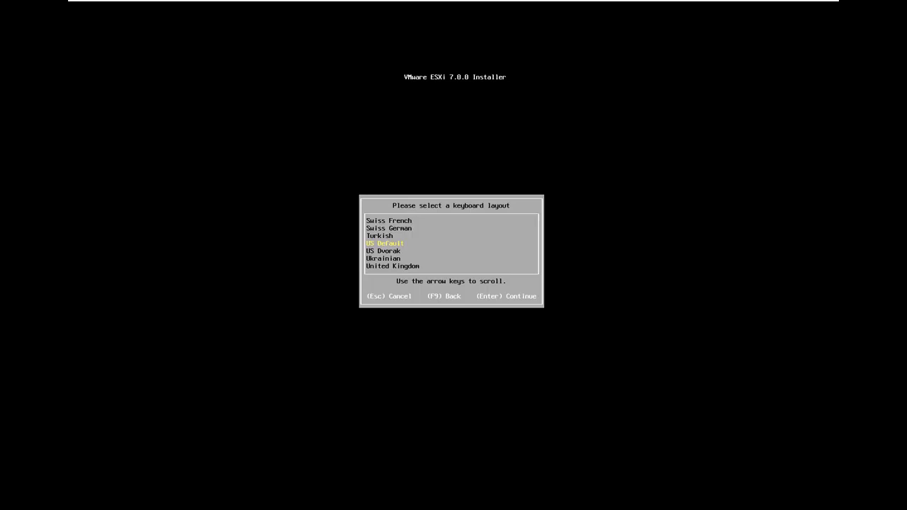
{"action": "key", "text": "Down"}
{"action": "key", "text": "Down"}
{"action": "key", "text": "Down"}
{"action": "key", "text": "Up"}
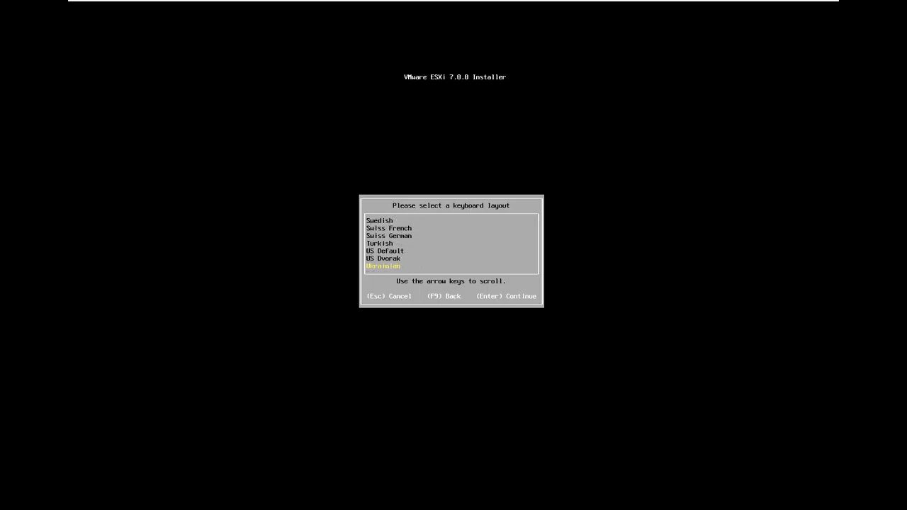
{"action": "key", "text": "Up"}
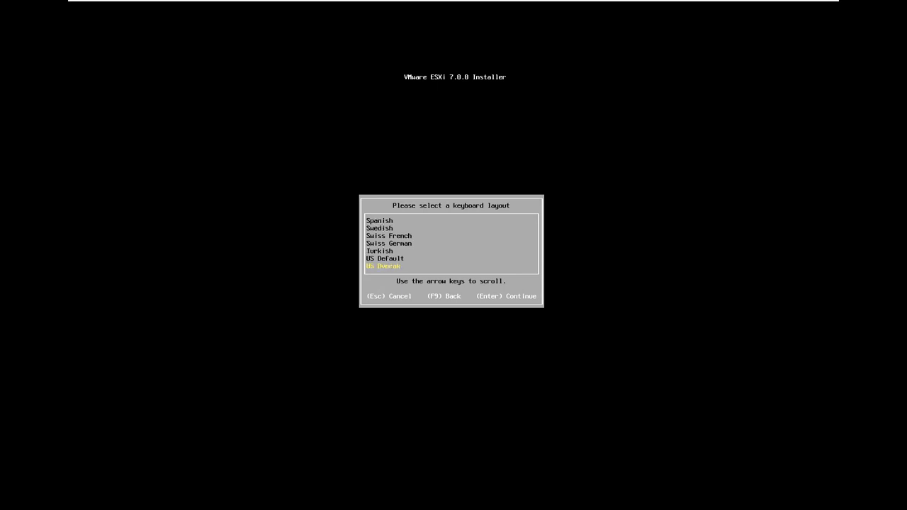
{"action": "key", "text": "Up"}
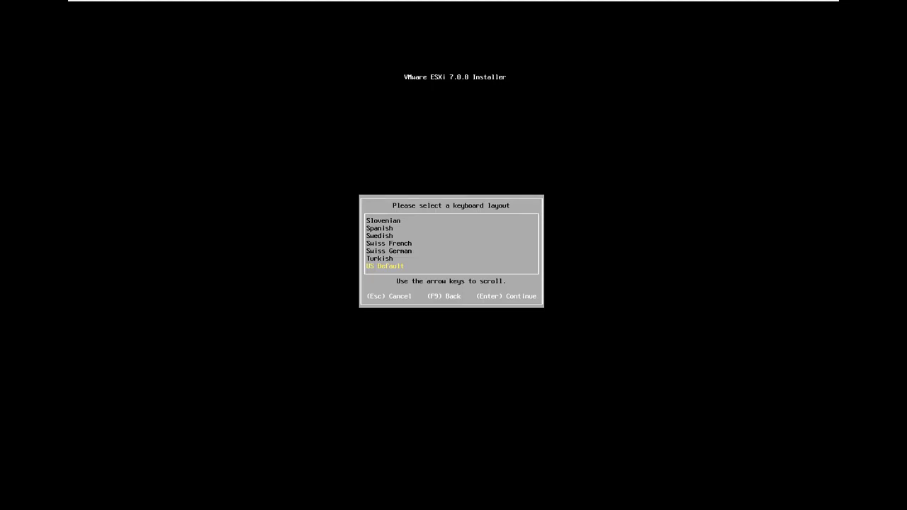
{"action": "key", "text": "Return"}
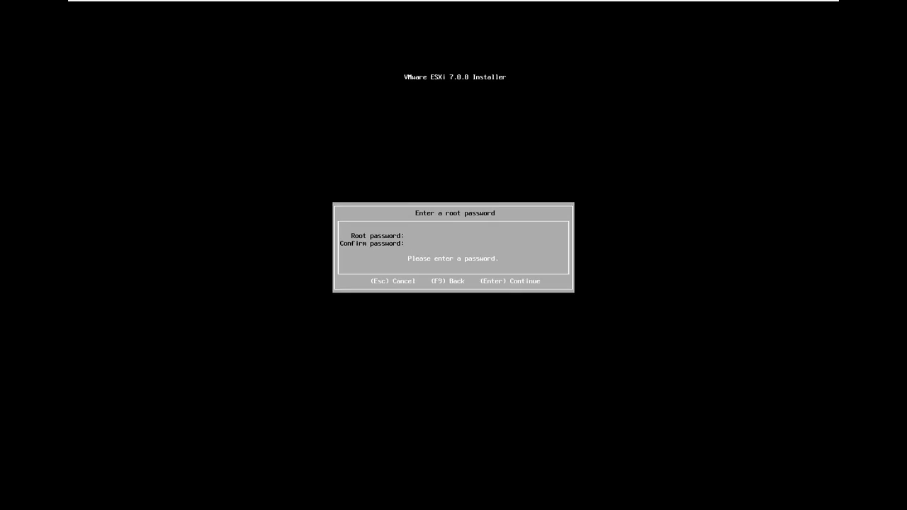
- Enter the root password, repeat it in the confirmation field and continue to the install confirmation
{"action": "type", "text": "*"}
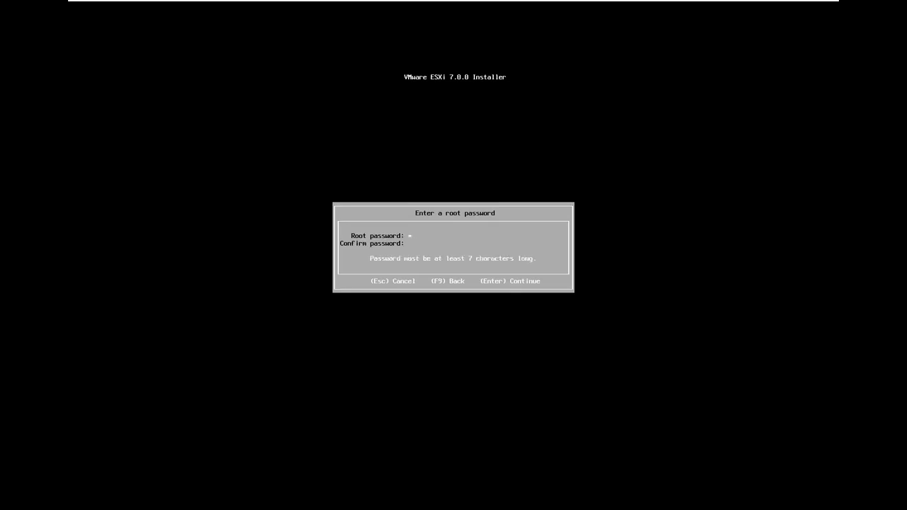
{"action": "key", "text": "BackSpace"}
{"action": "key", "text": "BackSpace"}
{"action": "key", "text": "BackSpace"}
{"action": "key", "text": "BackSpace"}
{"action": "key", "text": "BackSpace"}
{"action": "type", "text": "*********"}
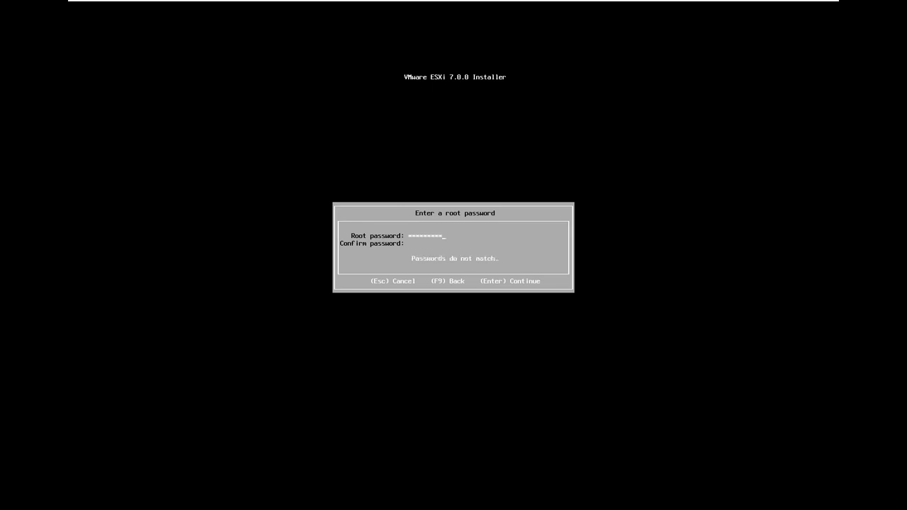
{"action": "type", "text": "*********"}
{"action": "key", "text": "Return"}
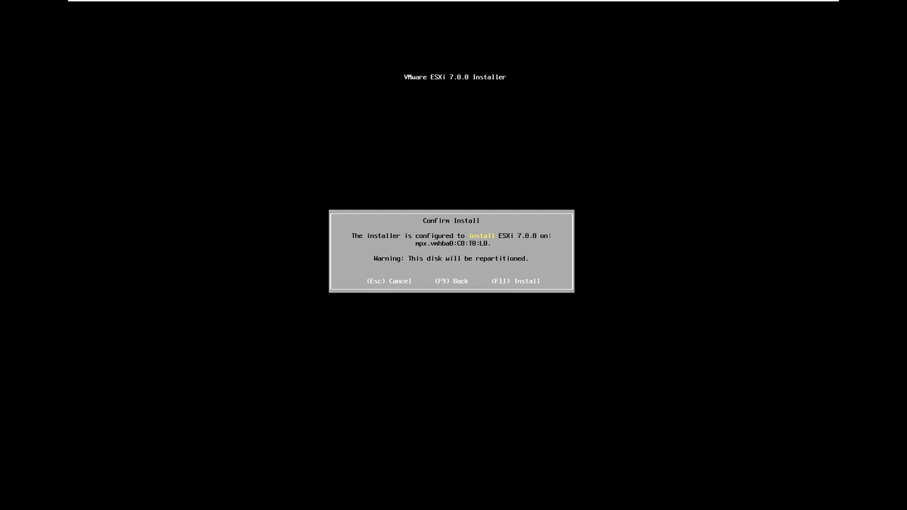
- Install ESXi 7.0.0 on the chosen disk and reboot the server once installation is complete
{"action": "key", "text": "F11"}
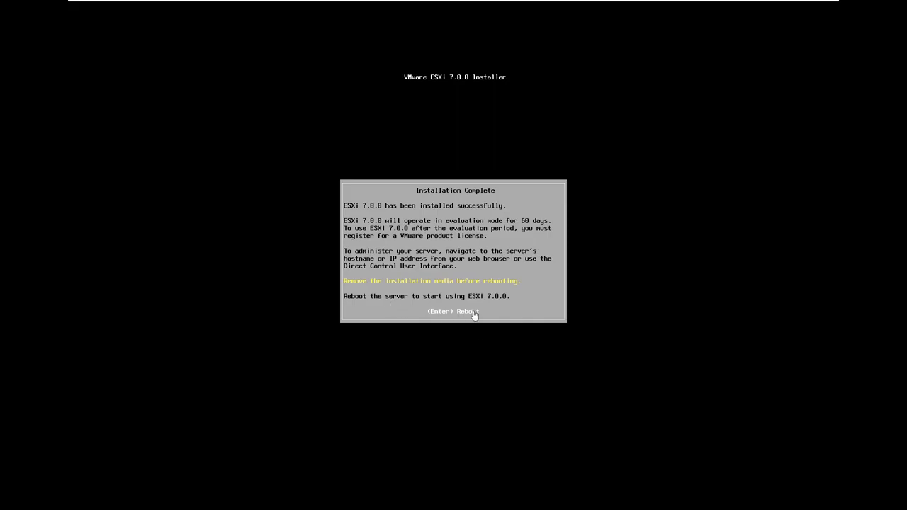
{"action": "key", "text": "Return"}
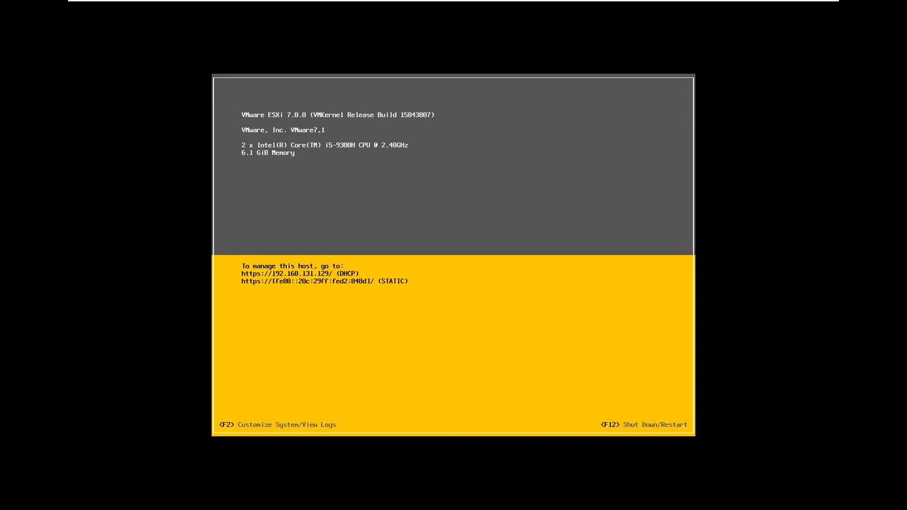
- Log in to the host's system customization as root with the root password
{"action": "key", "text": "F2"}
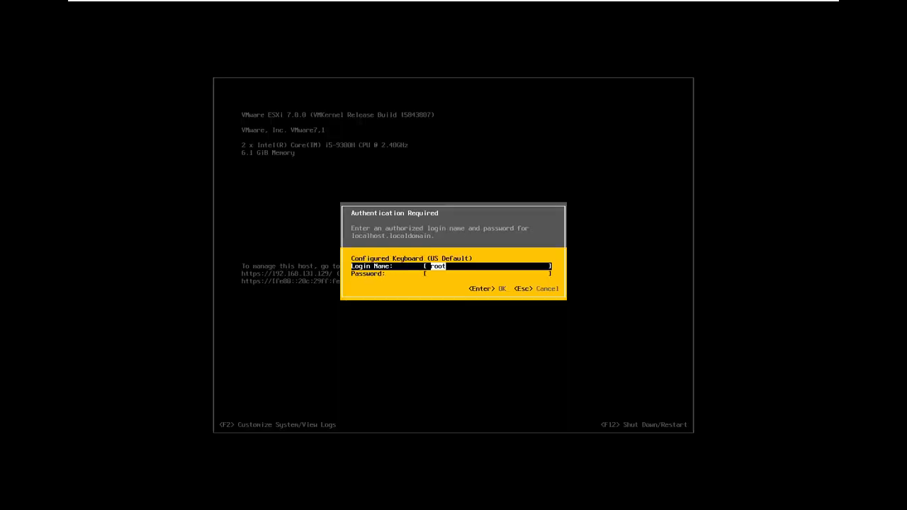
{"action": "key", "text": "Tab"}
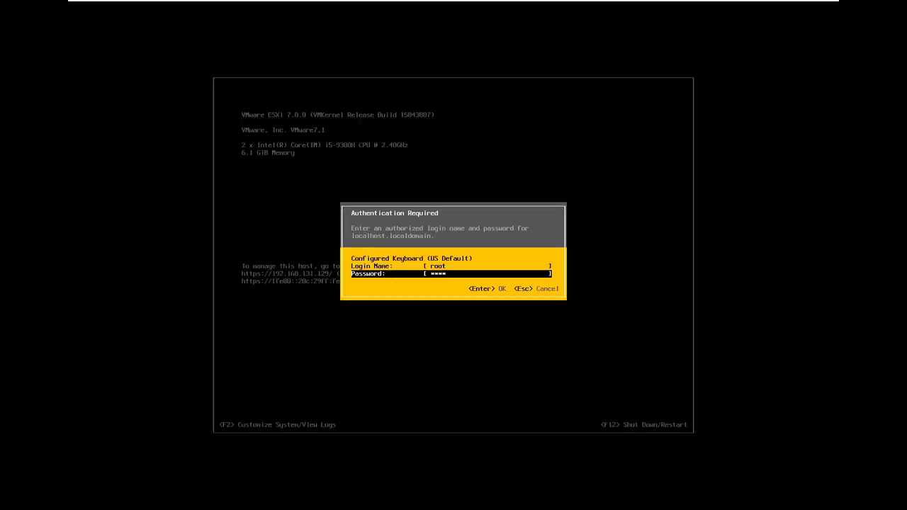
{"action": "type", "text": "***"}
{"action": "key", "text": "Return"}
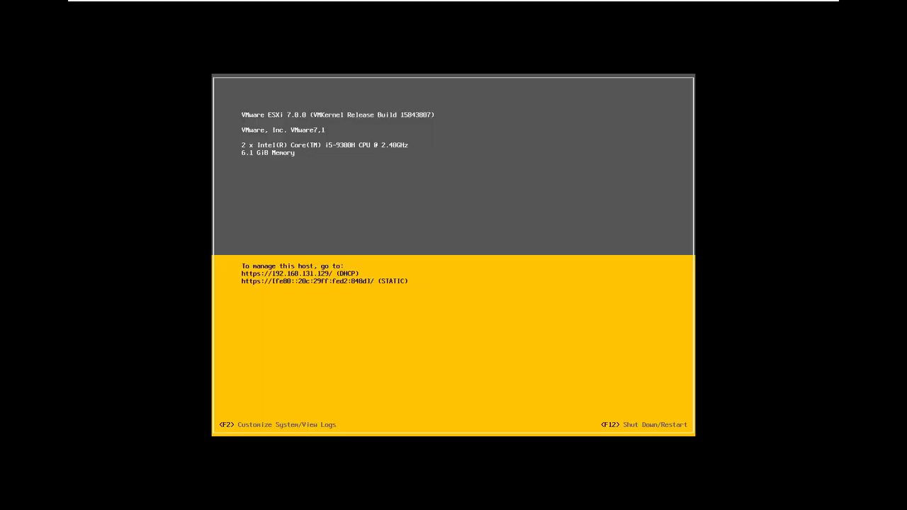
- Look through the management network settings and the Troubleshooting Options in System Customization
{"action": "key", "text": "Down"}
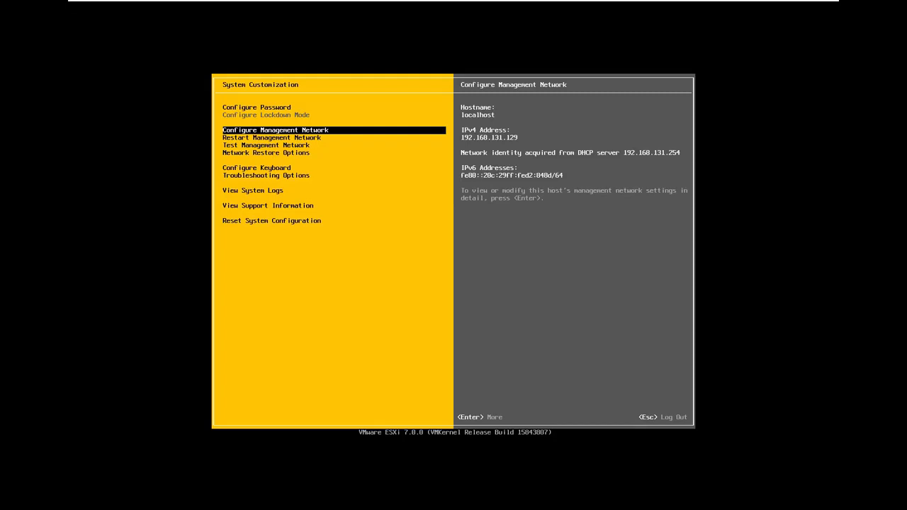
{"action": "key", "text": "Return"}
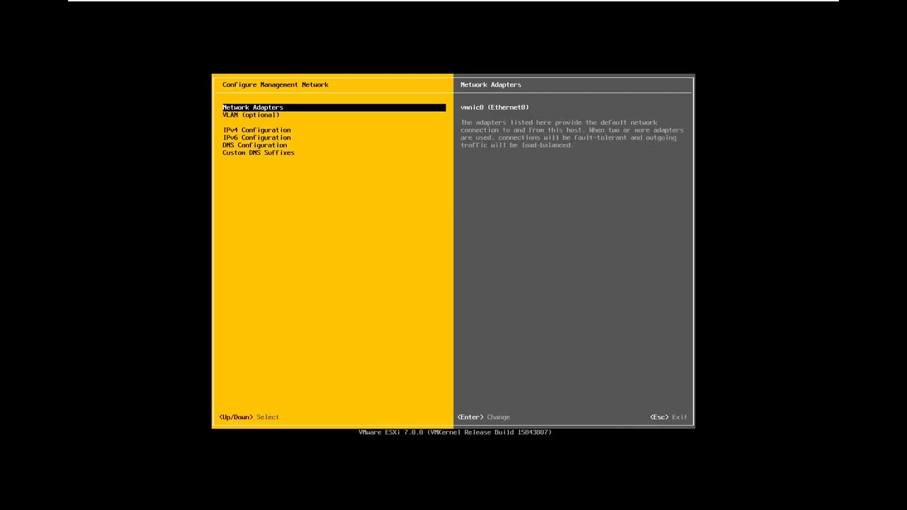
{"action": "key", "text": "Escape"}
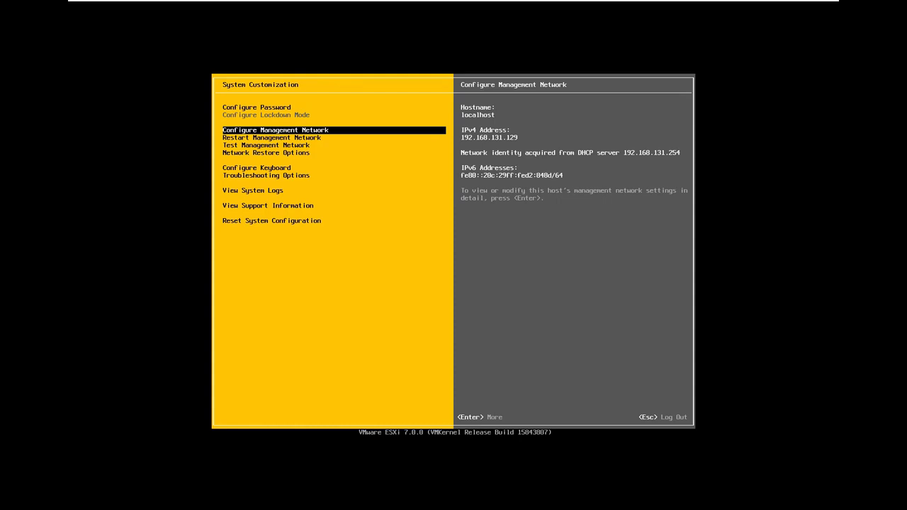
{"action": "key", "text": "Down"}
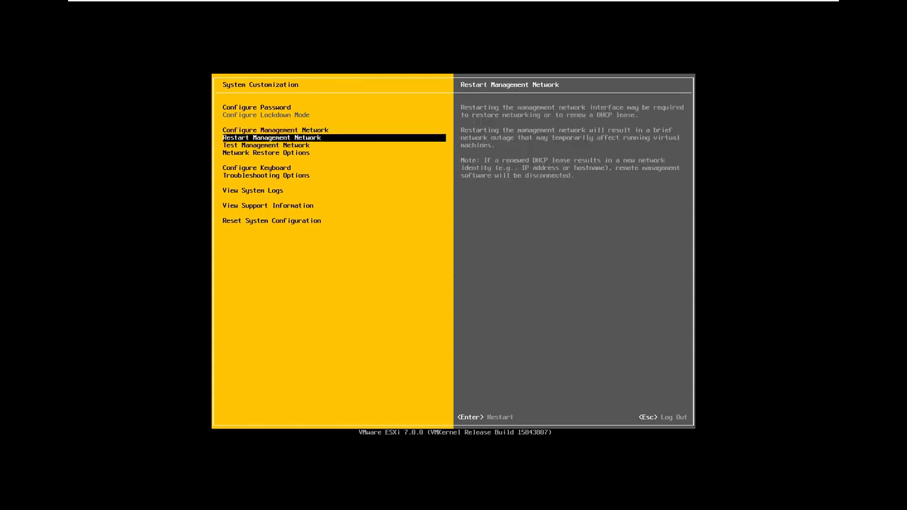
{"action": "key", "text": "Down"}
{"action": "key", "text": "Down"}
{"action": "key", "text": "Down"}
{"action": "key", "text": "Down"}
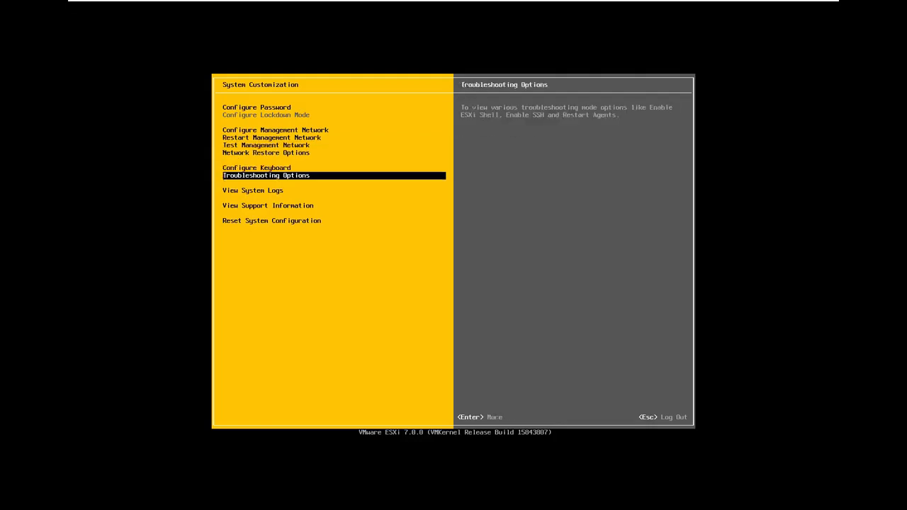
{"action": "key", "text": "Return"}
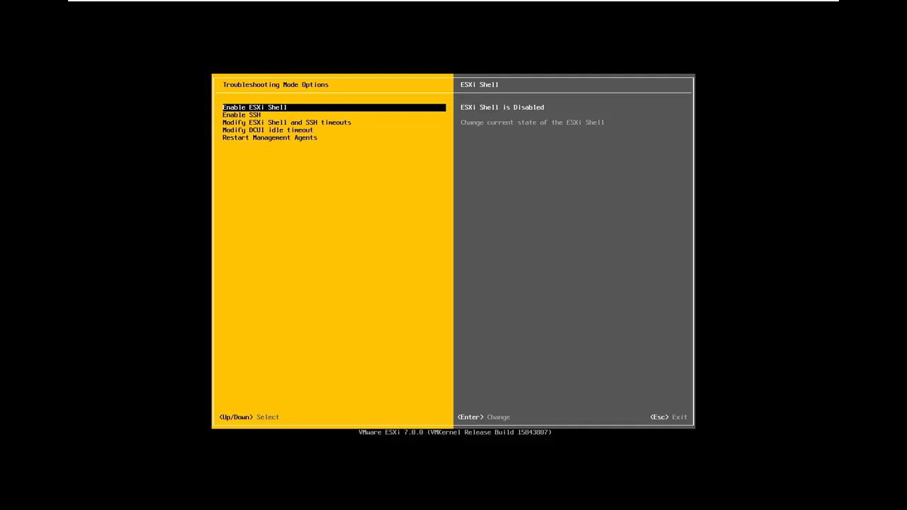
{"action": "key", "text": "Escape"}
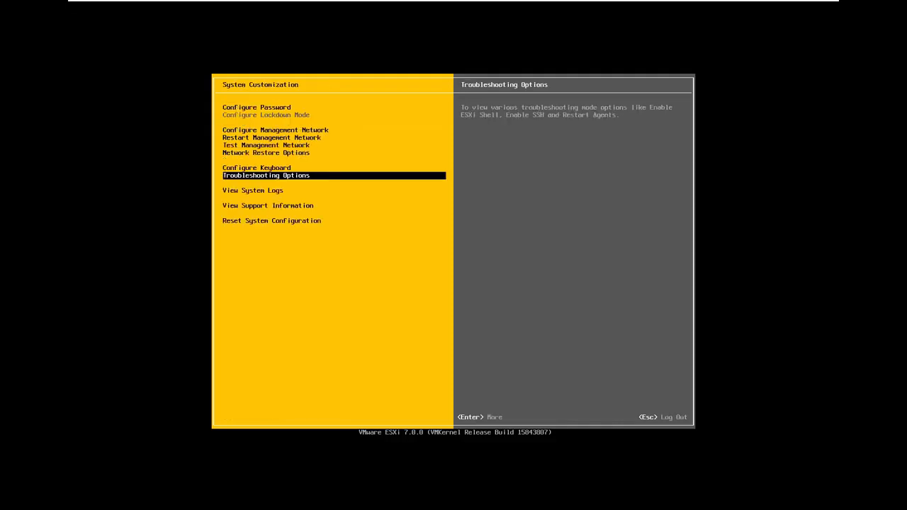
- View the IPv4 Configuration of the host's management network
{"action": "key", "text": "Up"}
{"action": "key", "text": "Up"}
{"action": "key", "text": "Up"}
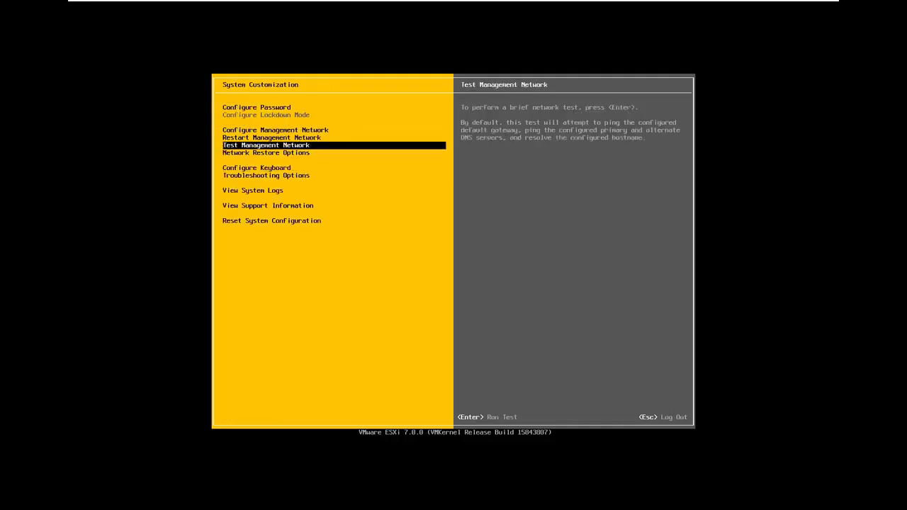
{"action": "key", "text": "Up"}
{"action": "key", "text": "Up"}
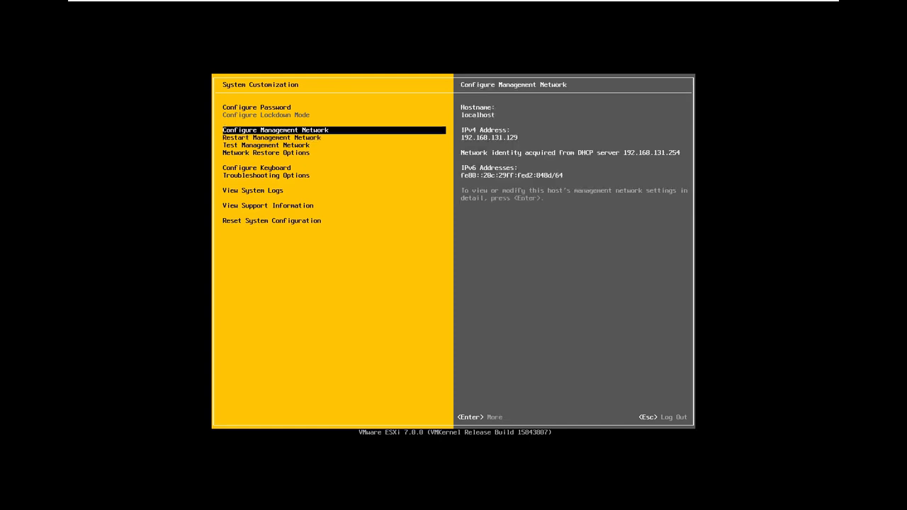
{"action": "key", "text": "Return"}
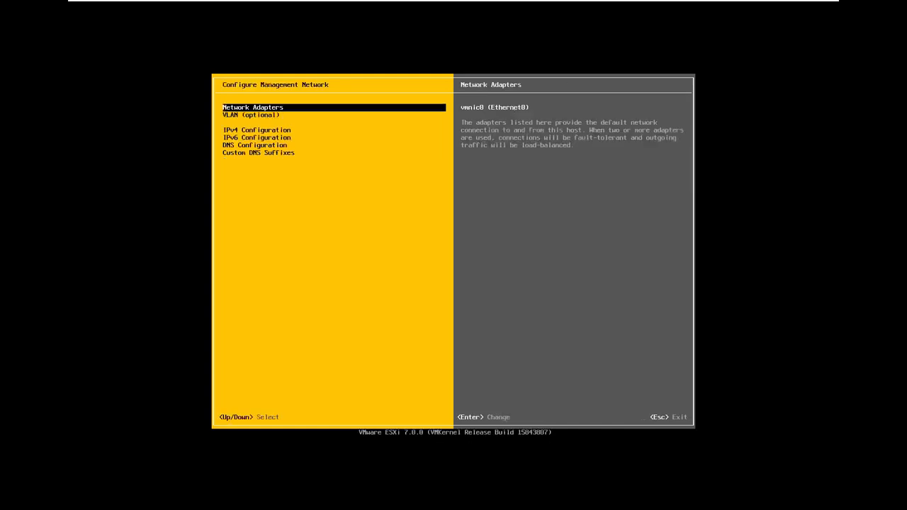
{"action": "key", "text": "Down"}
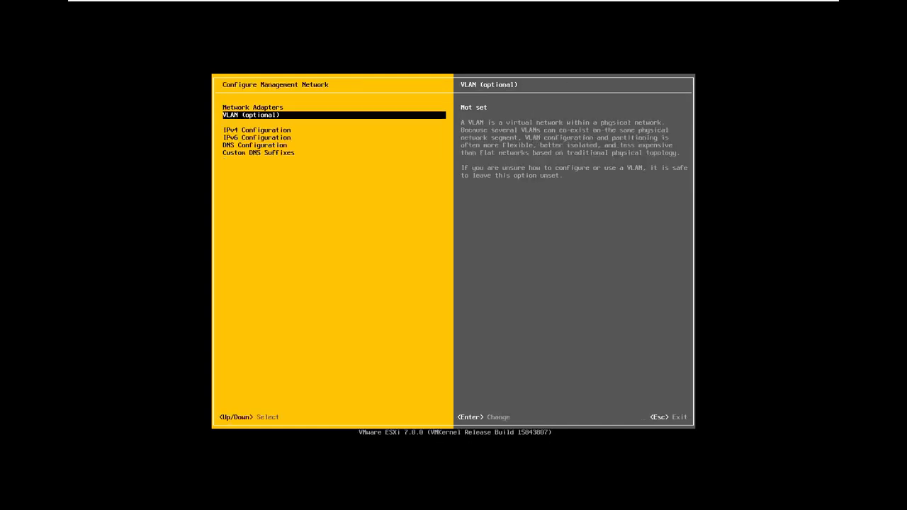
{"action": "key", "text": "Down"}
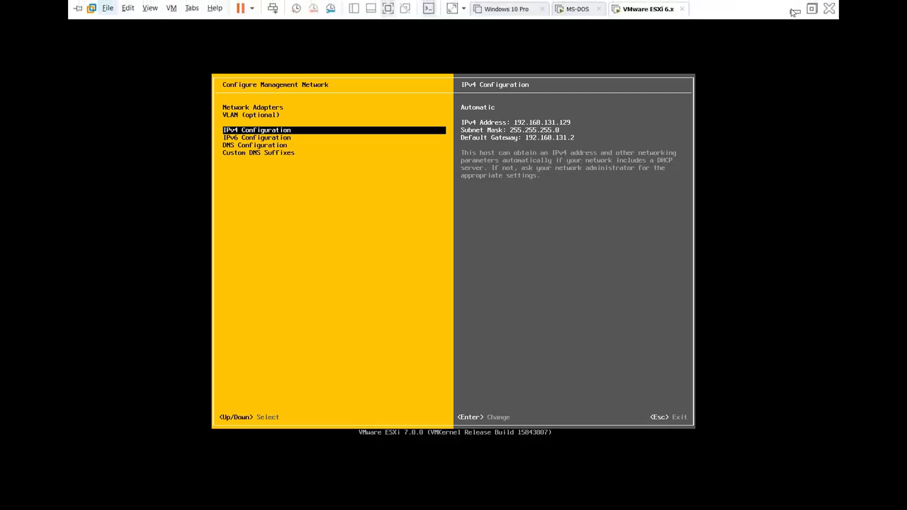
- Minimize the virtual machine window and ping 192.168.131.129 from a Windows Command Prompt, closing it when done
{"action": "left_click", "coordinate": [795, 5]}
{"action": "key", "text": "super+r"}
{"action": "type", "text": "cmd"}
{"action": "key", "text": "Return"}
{"action": "type", "text": "pin"}
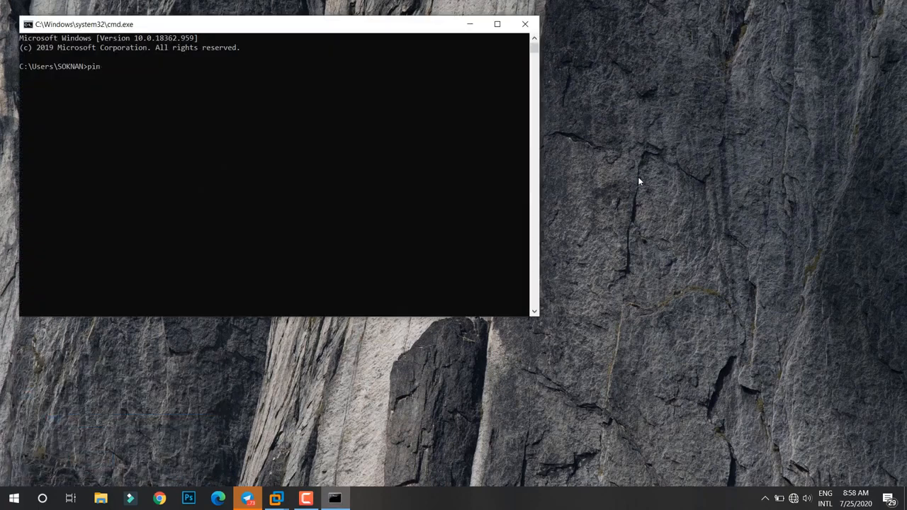
{"action": "type", "text": "g 192.168.131.12"}
{"action": "type", "text": "9"}
{"action": "key", "text": "Return"}
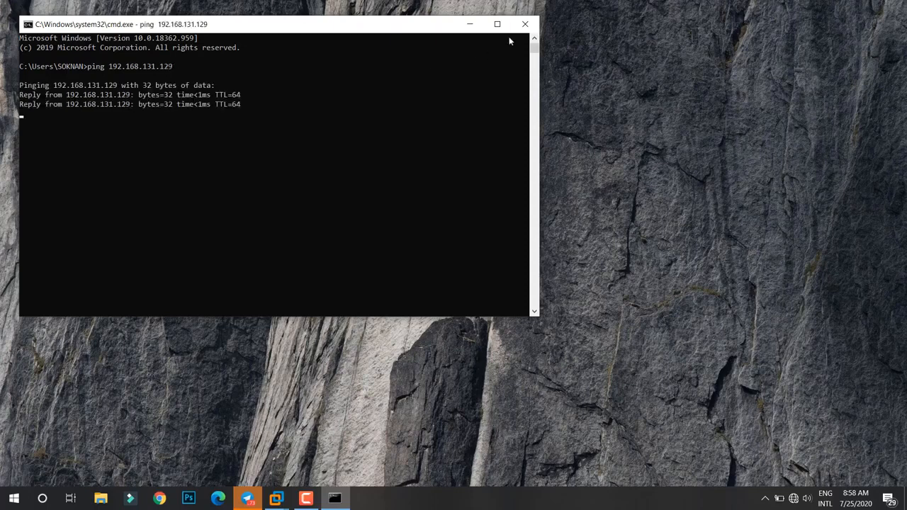
{"action": "left_click", "coordinate": [525, 25]}
- Switch to Chrome and open the ESXi host's web address 192.168.131.129
{"action": "left_click", "coordinate": [160, 499]}
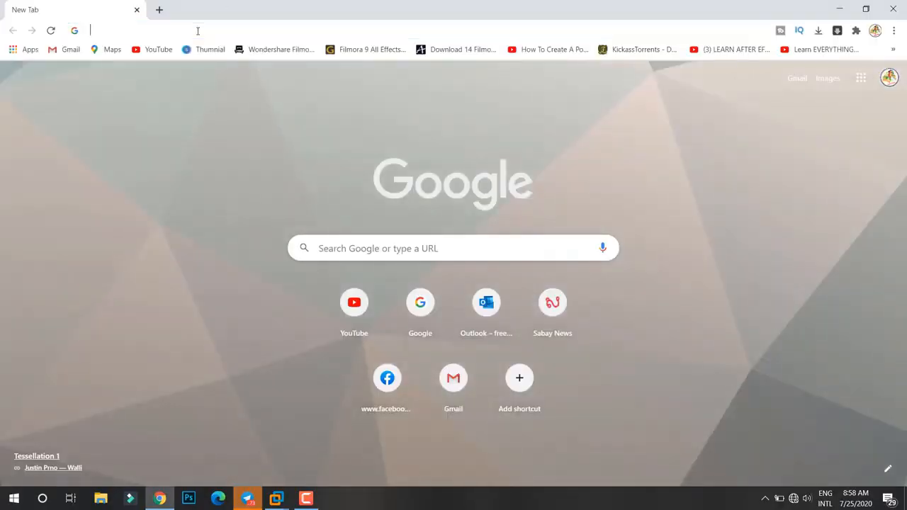
{"action": "left_click", "coordinate": [198, 30]}
{"action": "type", "text": "192.168.0.140"}
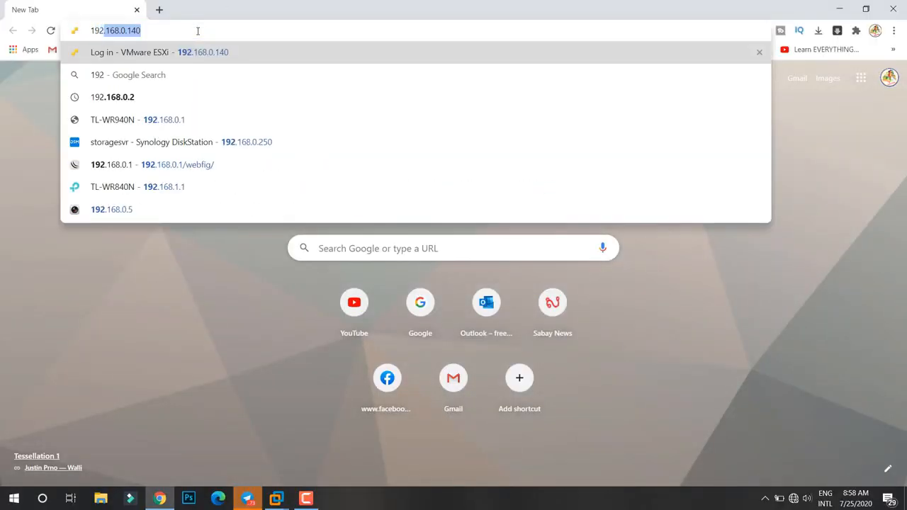
{"action": "key", "text": "End"}
{"action": "key", "text": "BackSpace"}
{"action": "key", "text": "BackSpace"}
{"action": "key", "text": "BackSpace"}
{"action": "key", "text": "BackSpace"}
{"action": "key", "text": "BackSpace"}
{"action": "type", "text": "1"}
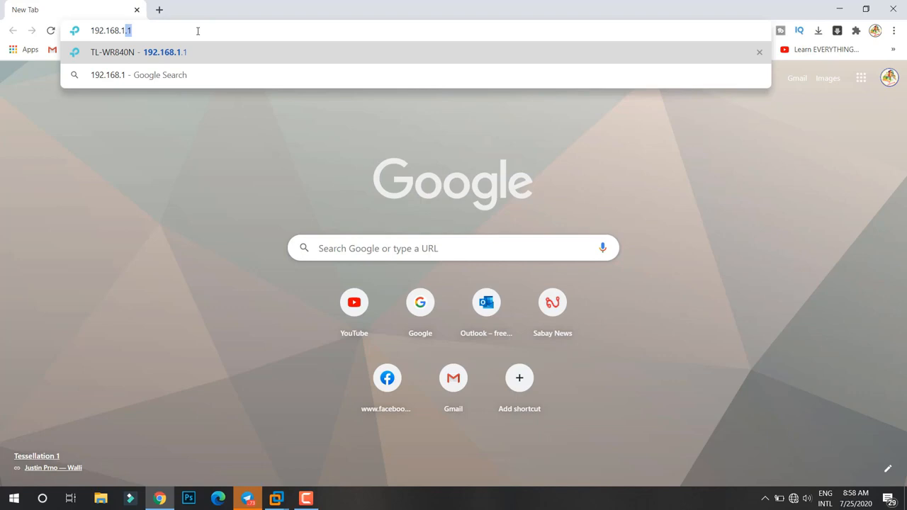
{"action": "type", "text": "31.129"}
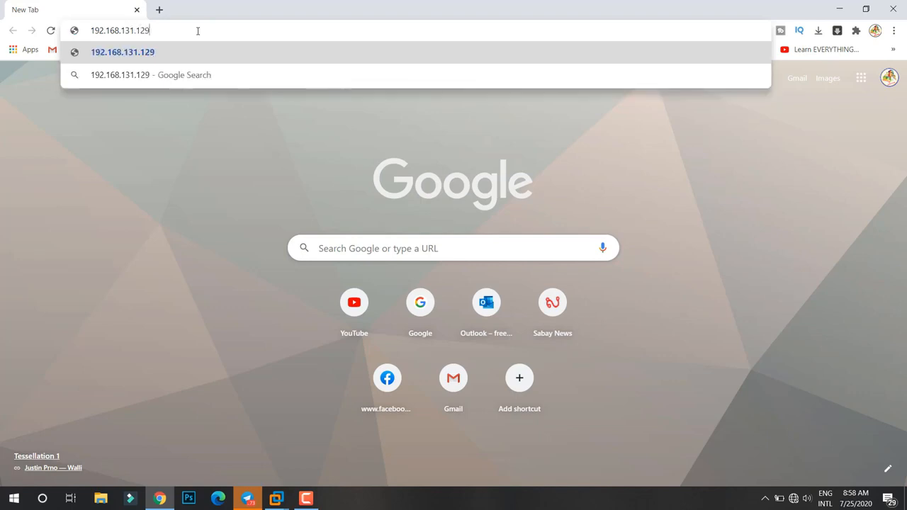
{"action": "key", "text": "Return"}
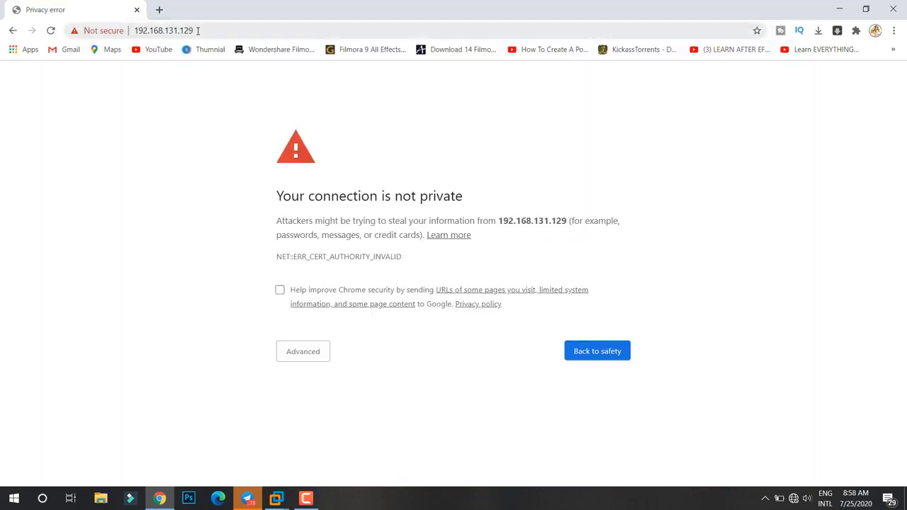
- Proceed past the privacy warning to the ESXi host's site and log in as root with the account password
{"action": "left_click", "coordinate": [304, 356]}
{"action": "left_click", "coordinate": [345, 443]}
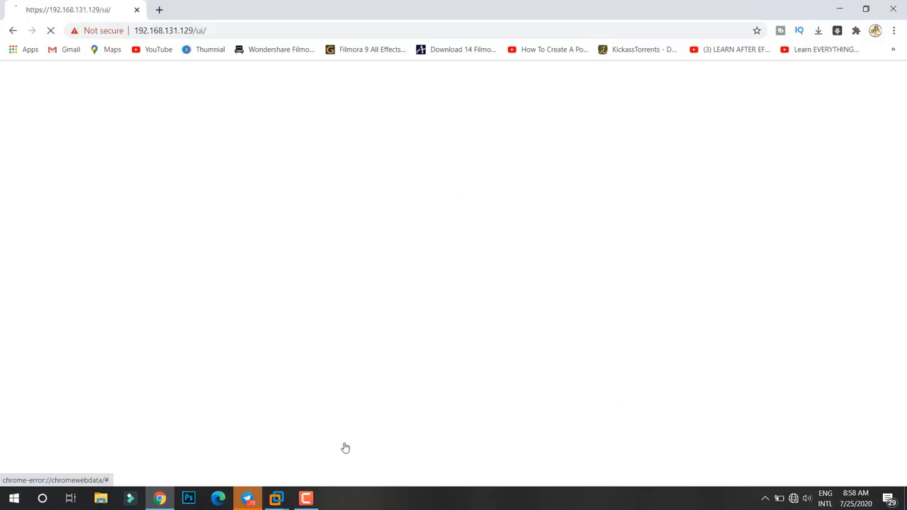
{"action": "left_click", "coordinate": [178, 264]}
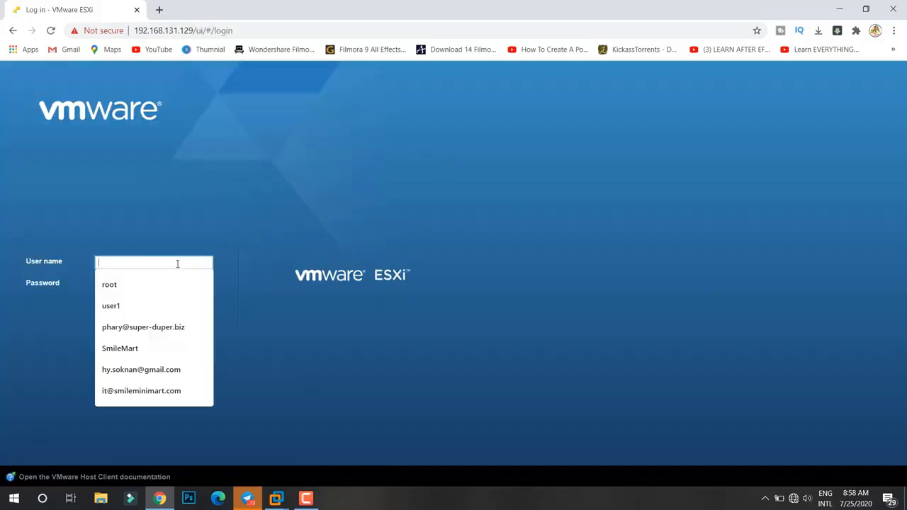
{"action": "left_click", "coordinate": [121, 293]}
{"action": "left_click", "coordinate": [119, 288]}
{"action": "type", "text": "••••••••"}
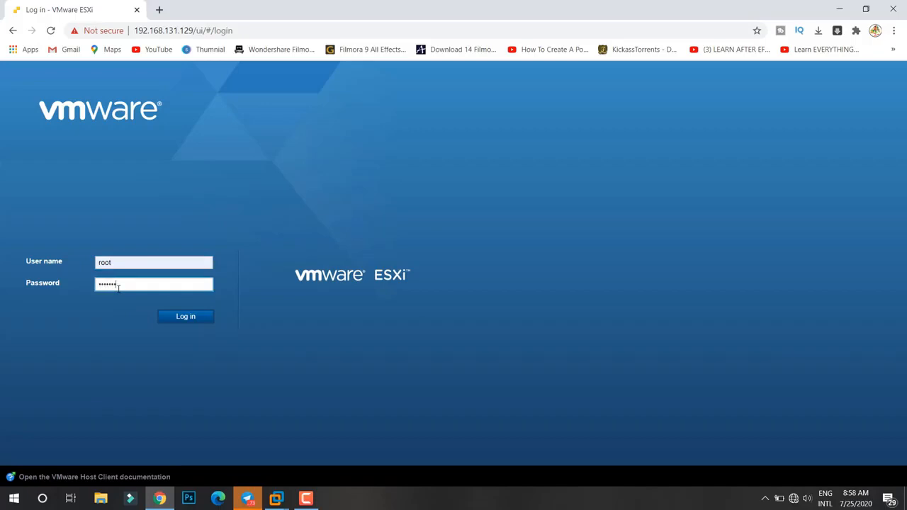
{"action": "key", "text": "Return"}
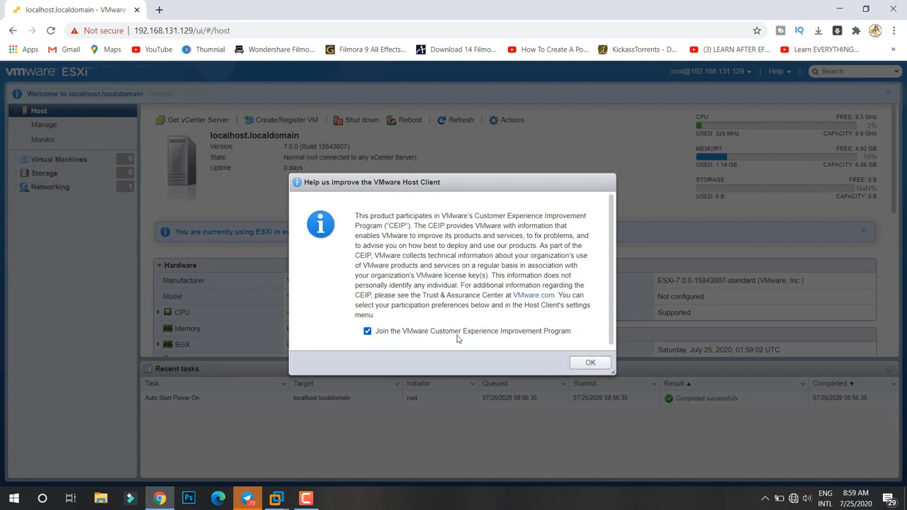
- Accept joining the VMware Customer Experience Improvement Program and look through the host's Manage settings and Storage datastores
{"action": "left_click", "coordinate": [590, 363]}
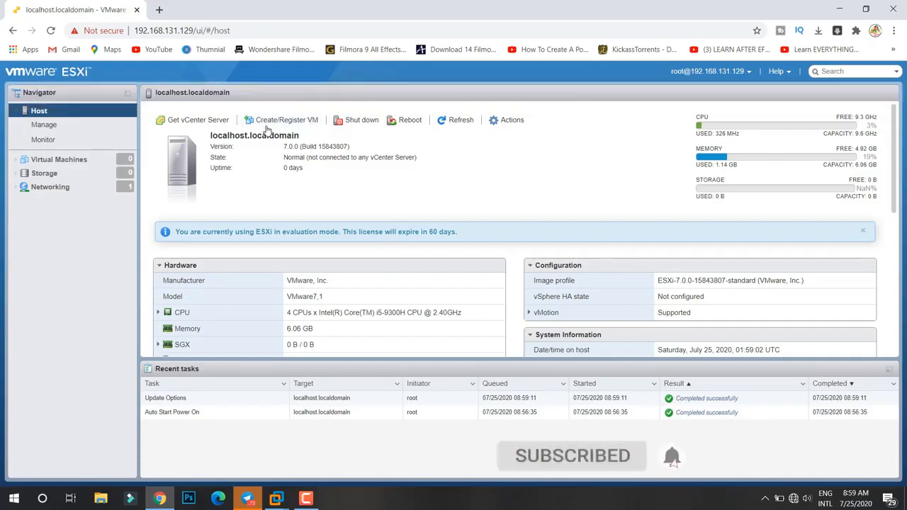
{"action": "left_click", "coordinate": [44, 124]}
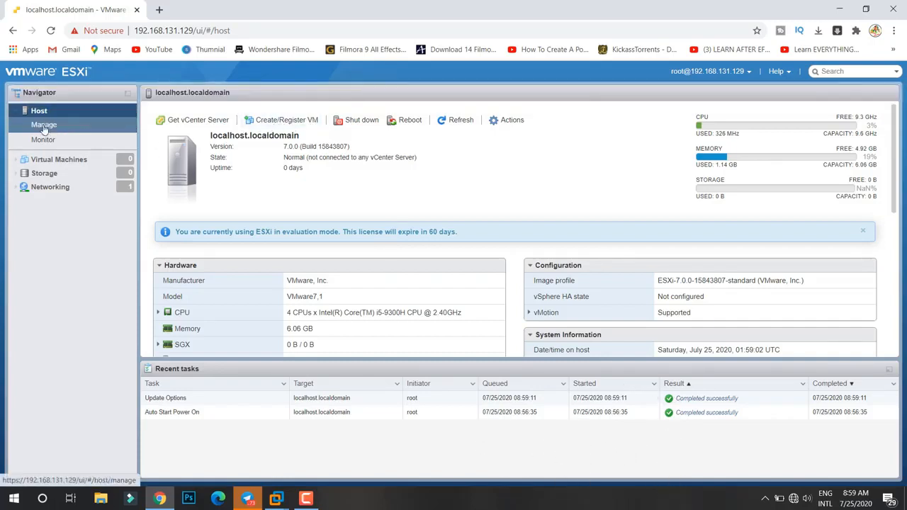
{"action": "left_click", "coordinate": [43, 174]}
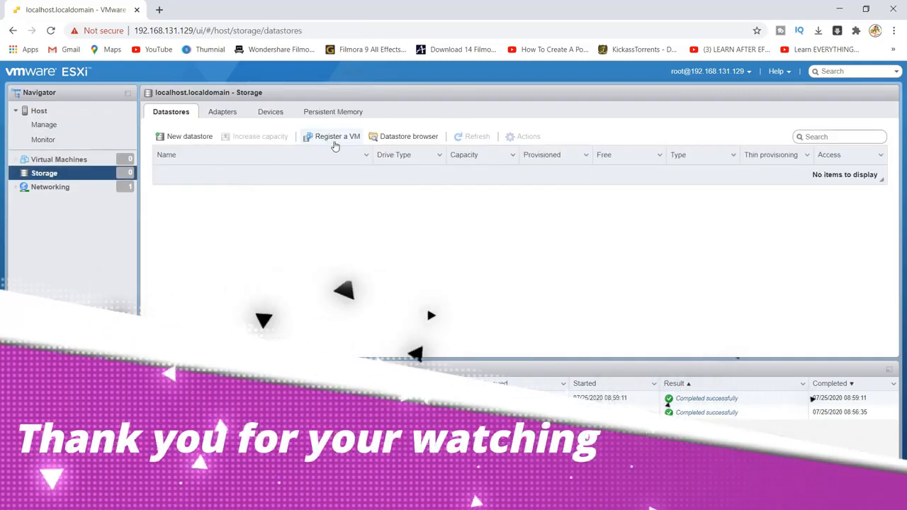